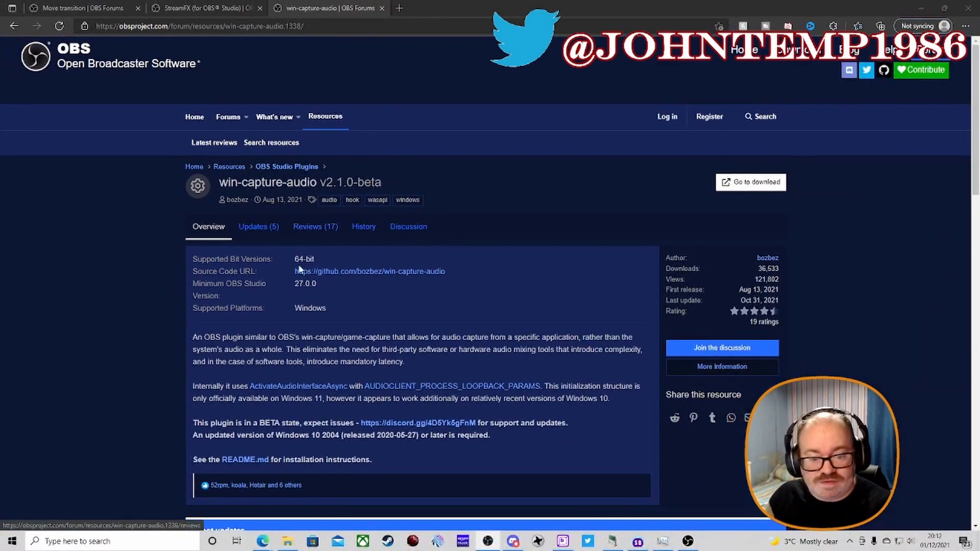
# - Review the win-capture-audio plugin page, including its description, system requirements and latest updates
pyautogui.scroll(-1, 301, 276)
pyautogui.scroll(-1, 300, 278)
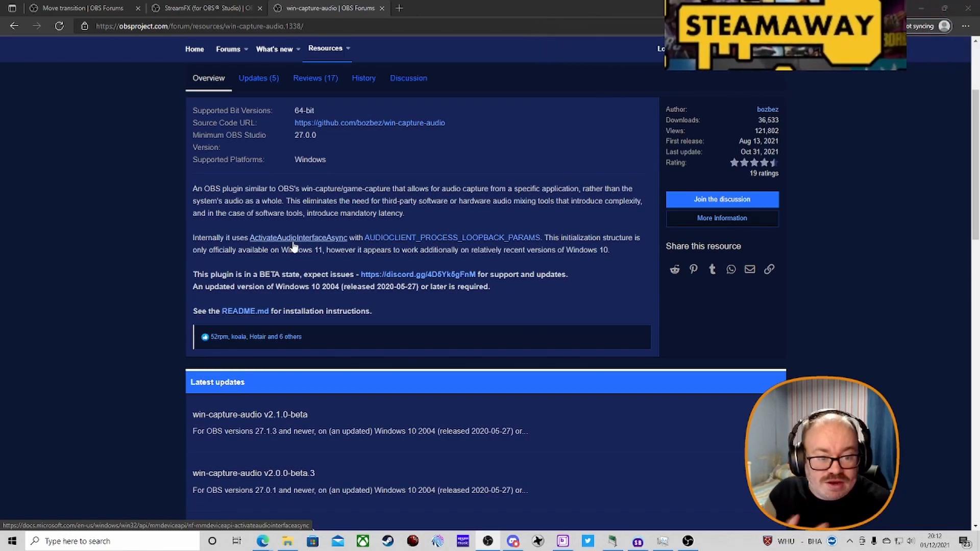
pyautogui.scroll(-4, 396, 221)
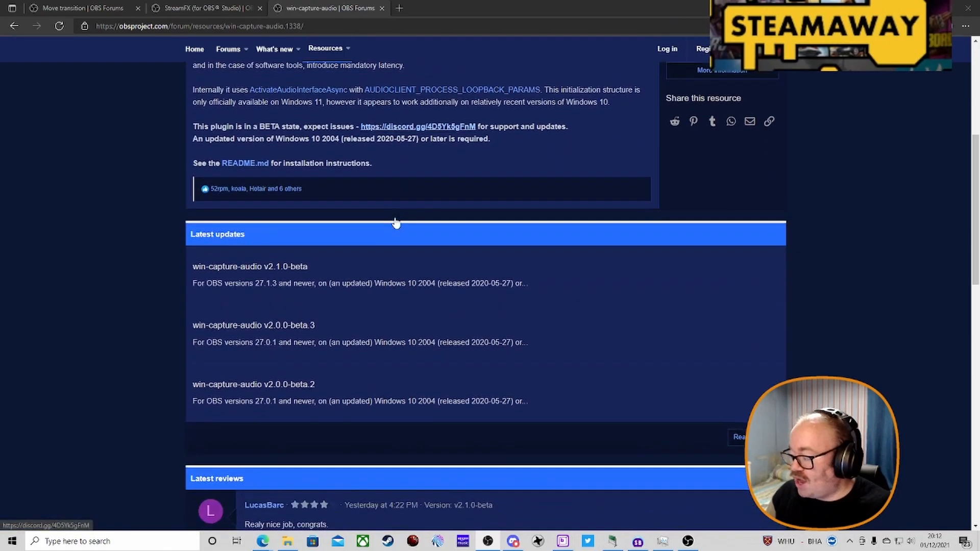
pyautogui.scroll(7, 394, 217)
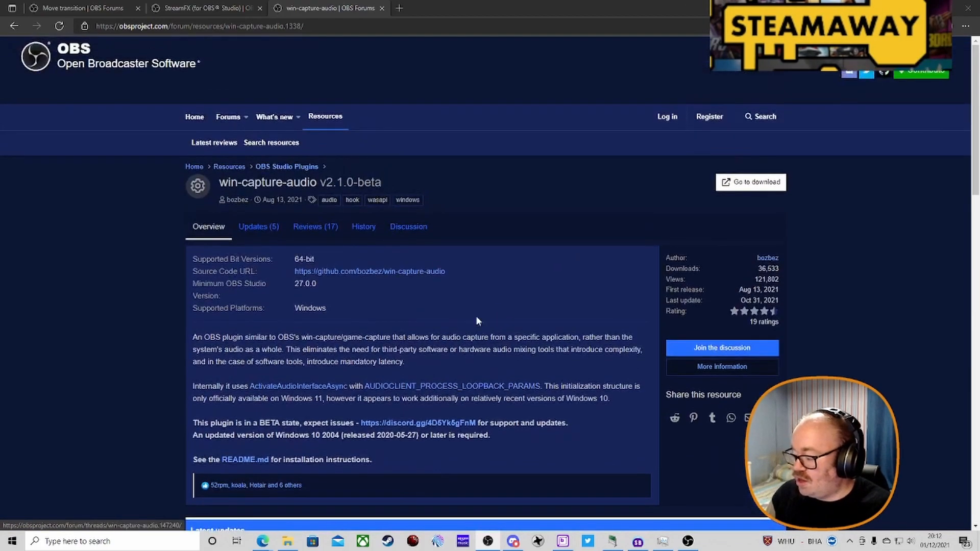
# - Switch to OBS and create a new Application Audio Output Capture source named "call what we want"
pyautogui.click(689, 543)
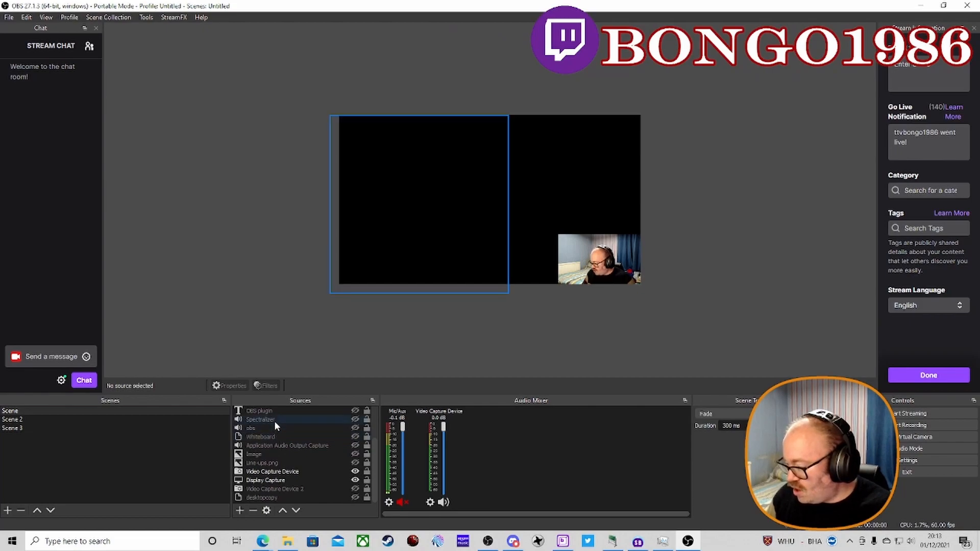
pyautogui.click(240, 510)
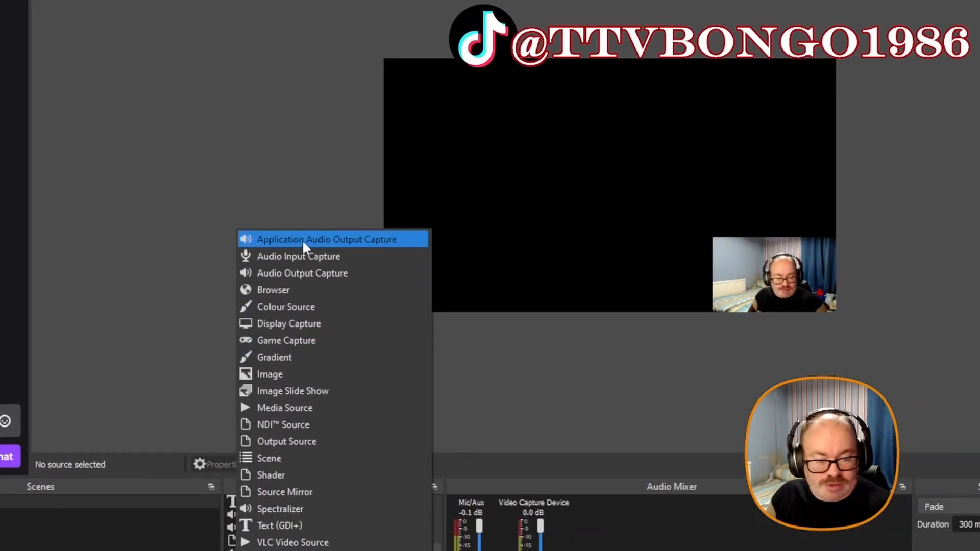
pyautogui.click(302, 240)
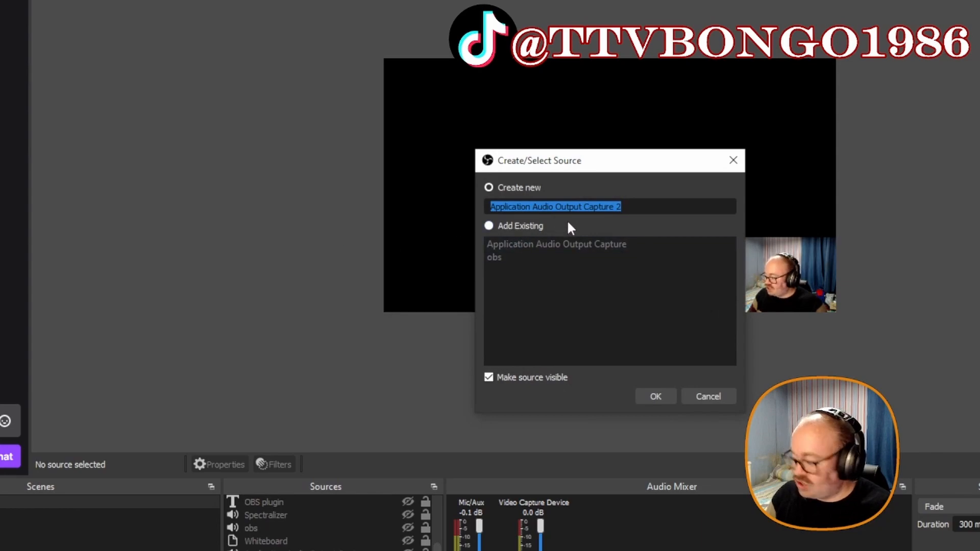
pyautogui.write('call what we want')
pyautogui.press('Return')
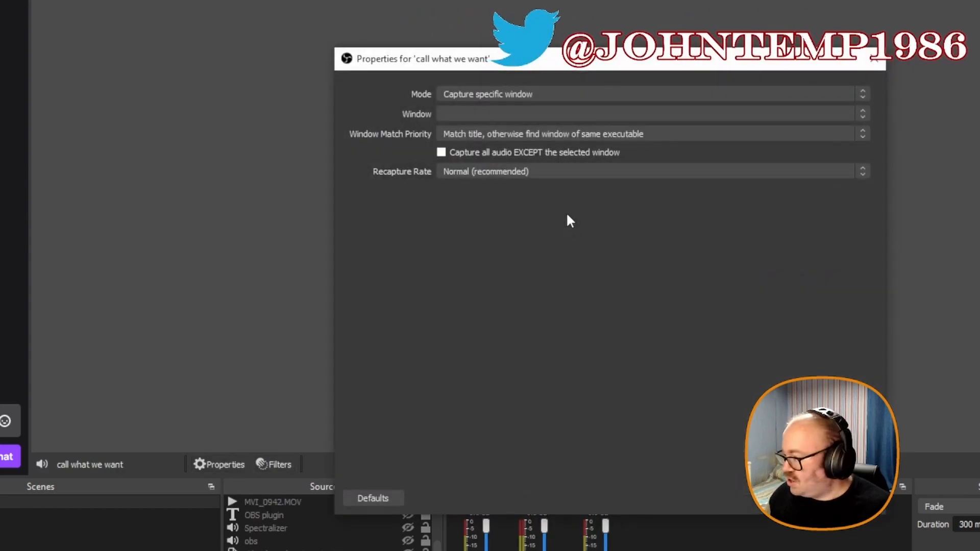
# - Set the audio source to capture a specific window, choose the Discord window, and confirm the properties
pyautogui.click(571, 94)
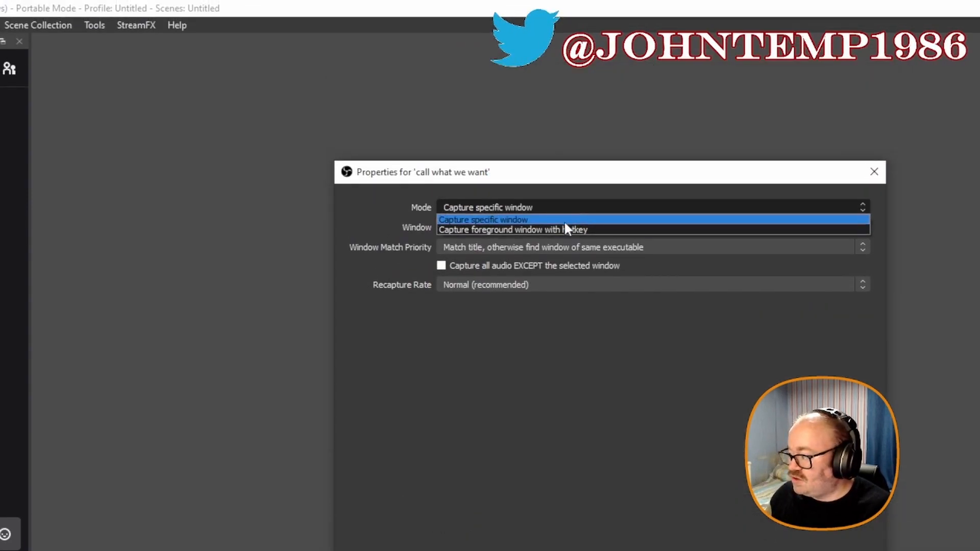
pyautogui.click(566, 220)
pyautogui.click(540, 230)
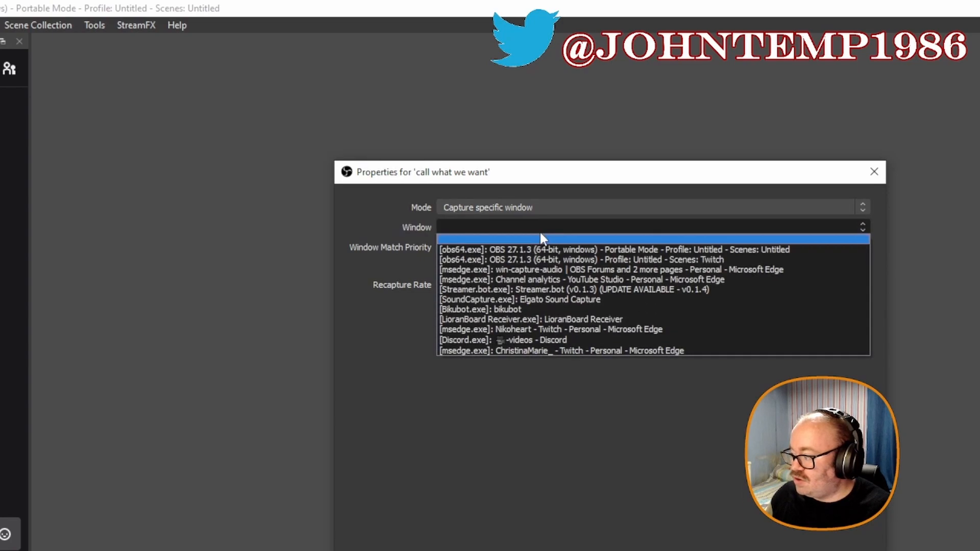
pyautogui.click(538, 339)
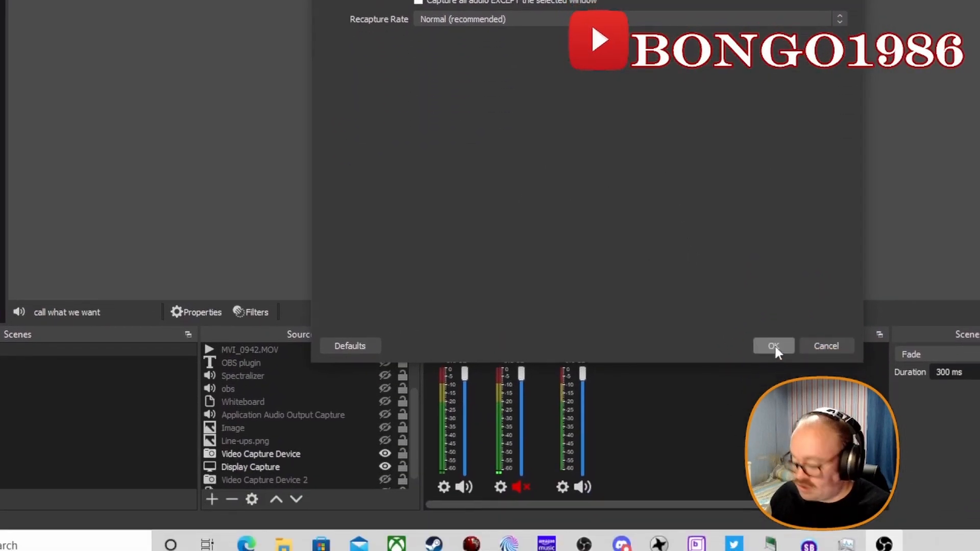
pyautogui.click(775, 345)
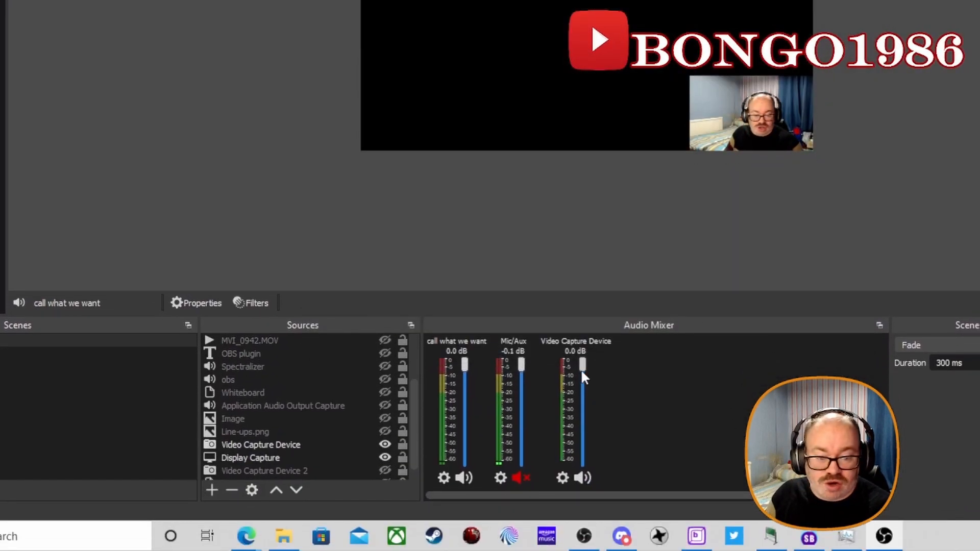
pyautogui.moveTo(582, 372)
pyautogui.mouseDown()
pyautogui.moveTo(584, 391)
pyautogui.moveTo(587, 376)
pyautogui.mouseUp()
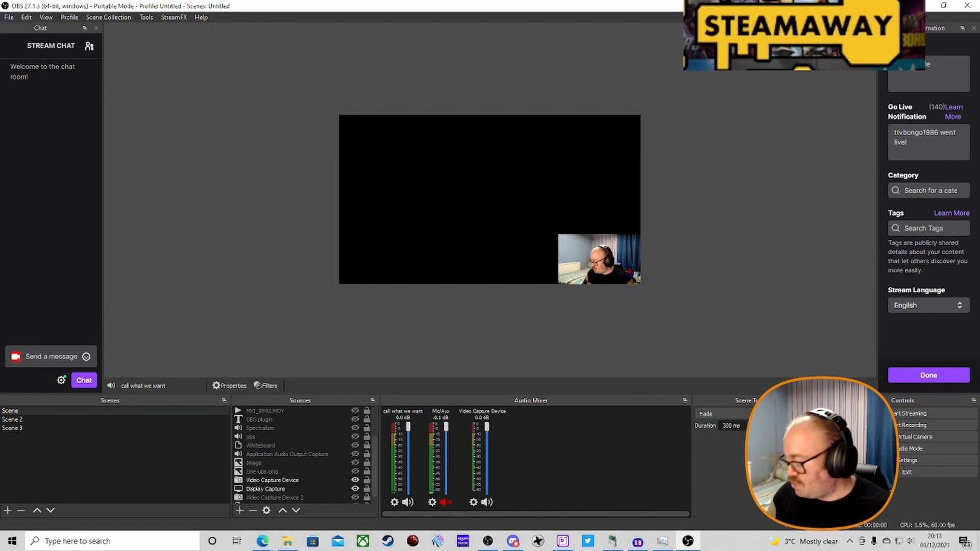
# - Switch to the browser and review the StreamFX plugin's overview page, from its description to the latest reviews
pyautogui.moveTo(263, 542)
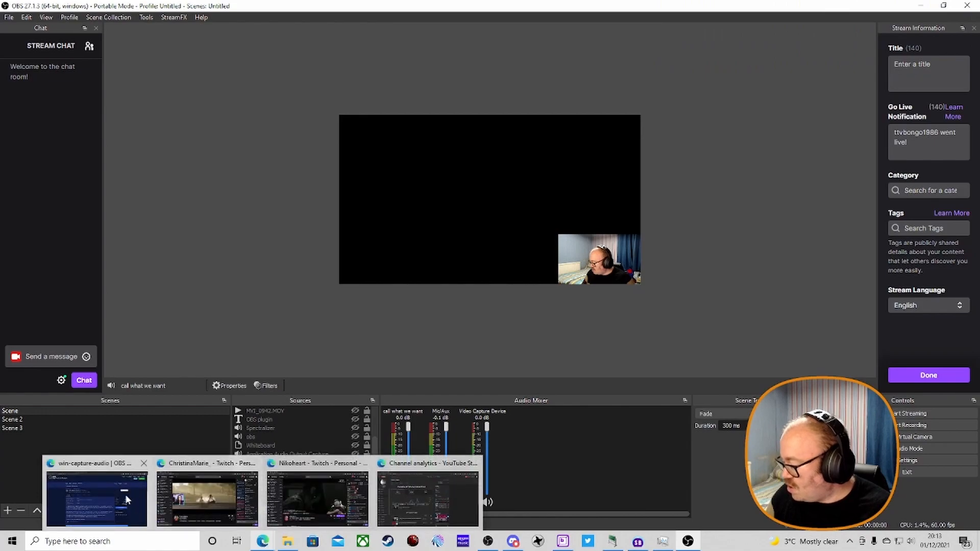
pyautogui.click(111, 494)
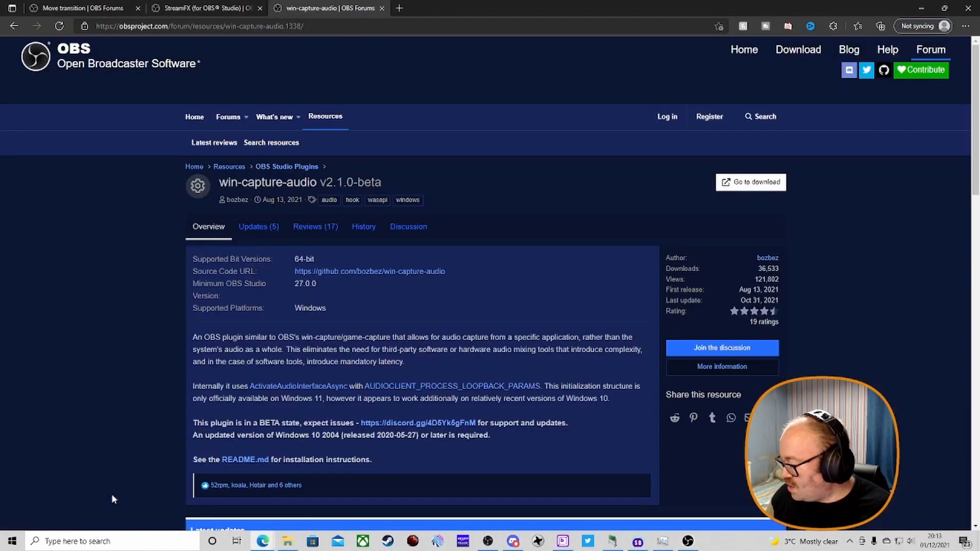
pyautogui.click(195, 9)
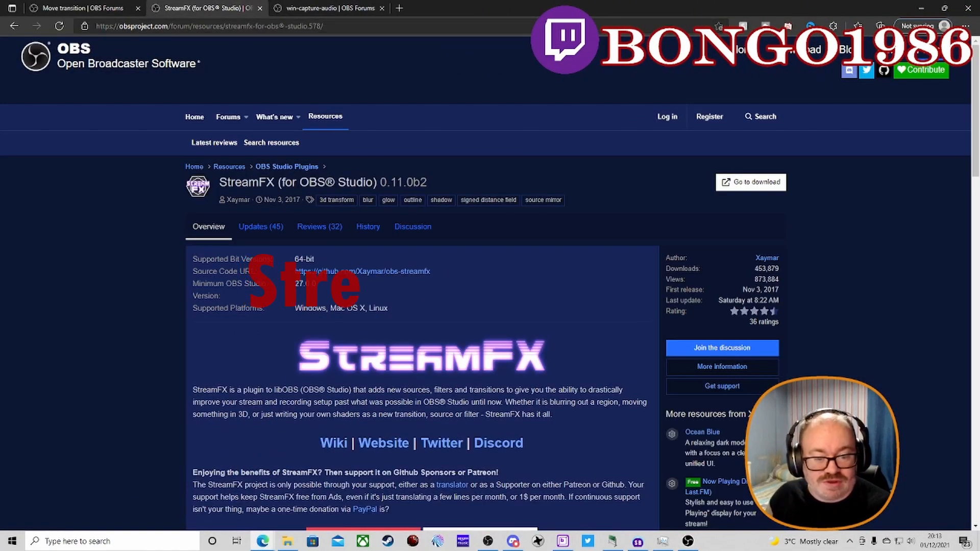
pyautogui.scroll(-1, 439, 170)
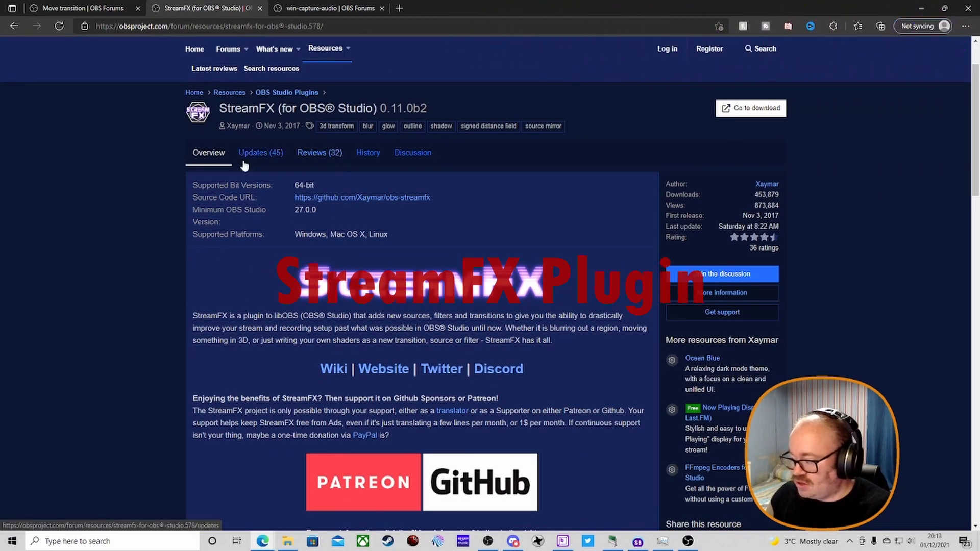
pyautogui.scroll(-4, 382, 288)
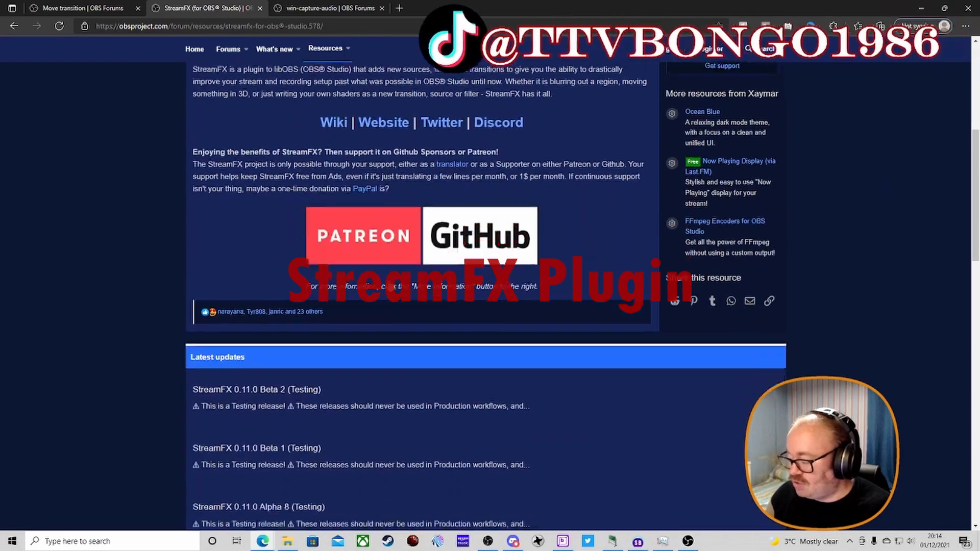
pyautogui.scroll(-5, 392, 278)
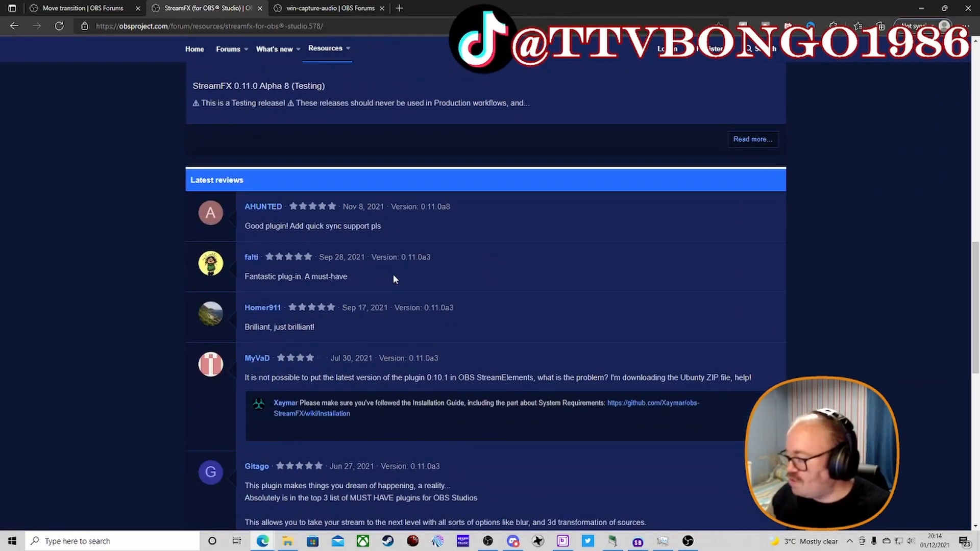
pyautogui.scroll(10, 393, 275)
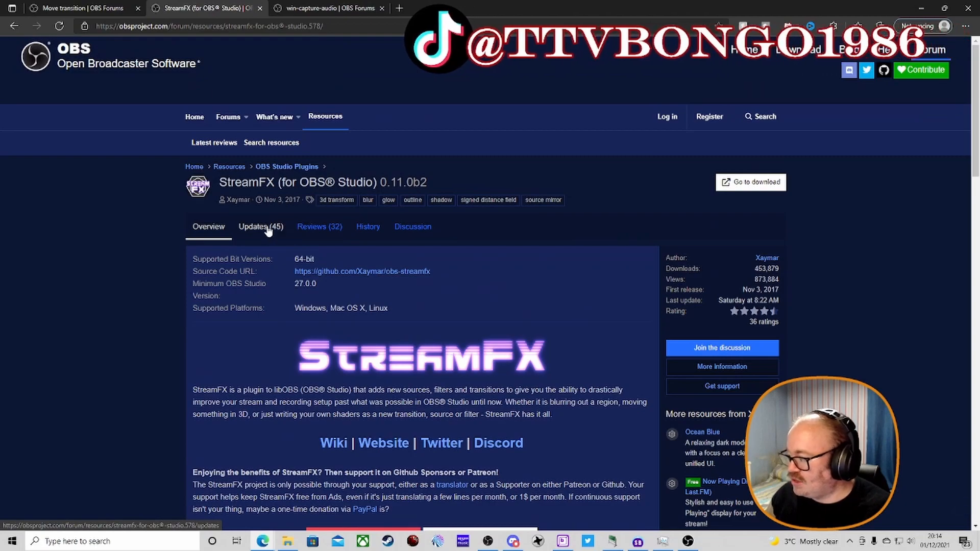
# - Examine the StreamFX release updates and their changes, and return to the plugin's overview
pyautogui.click(268, 231)
pyautogui.scroll(-8, 418, 295)
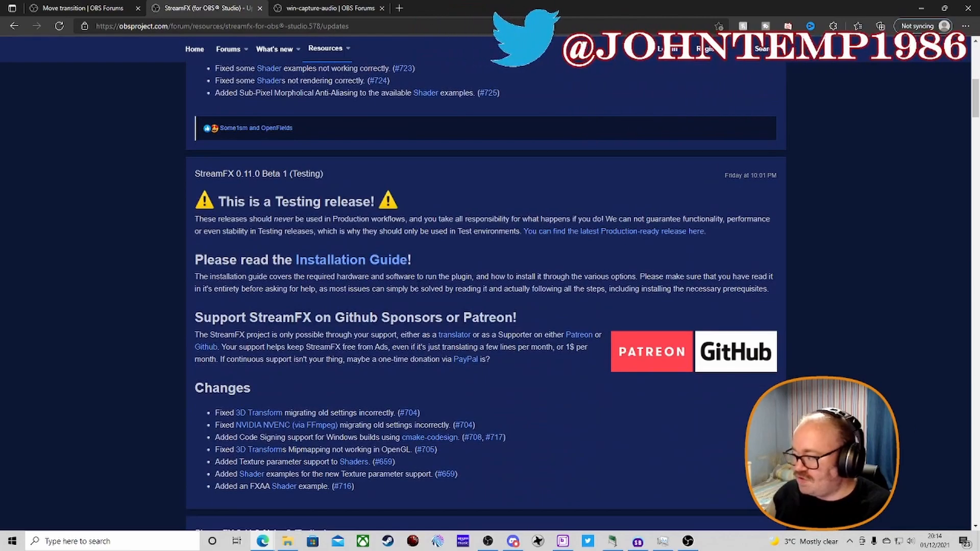
pyautogui.scroll(-15, 485, 296)
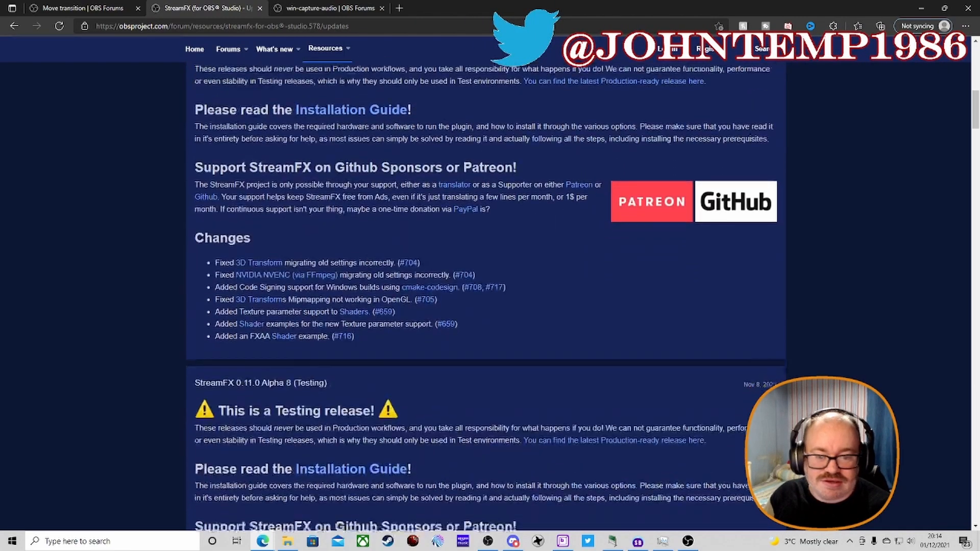
pyautogui.scroll(20, 415, 272)
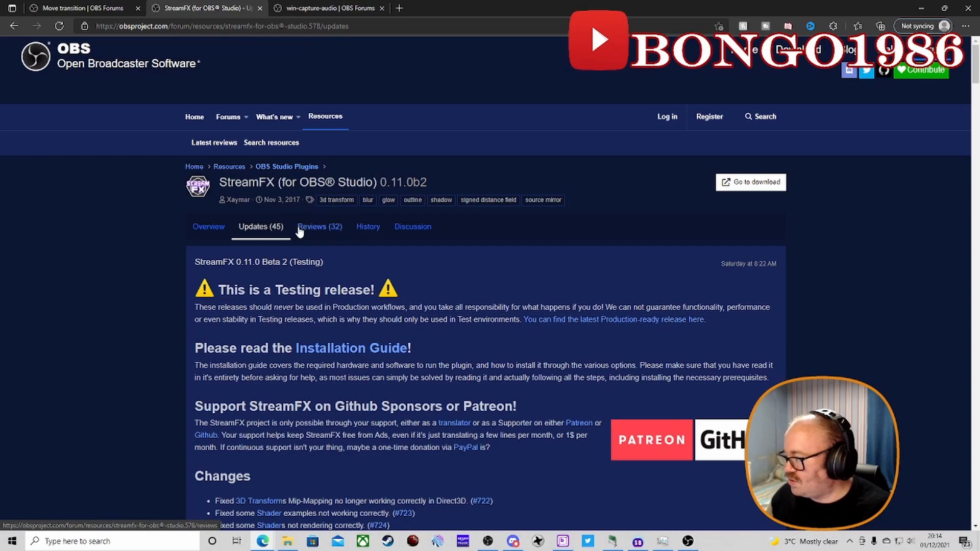
pyautogui.click(224, 228)
pyautogui.scroll(-12, 359, 243)
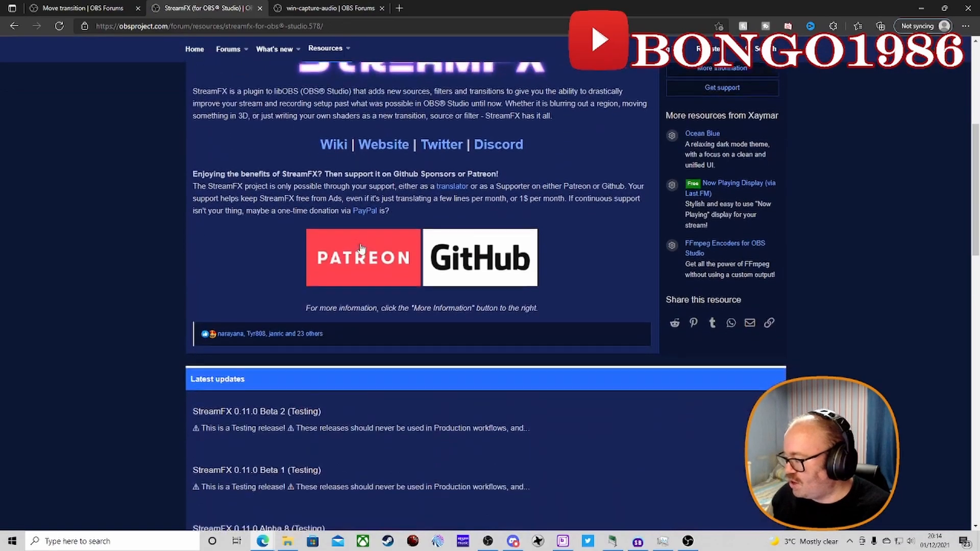
pyautogui.scroll(15, 357, 216)
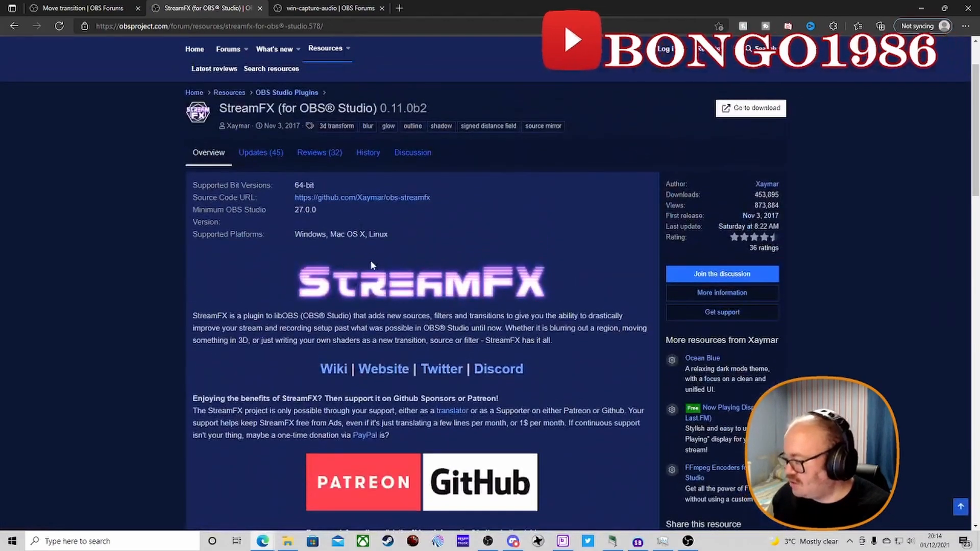
# - Open the StreamFX wiki on GitHub and examine its list of new sources, filters, transitions and encoders
pyautogui.click(395, 377)
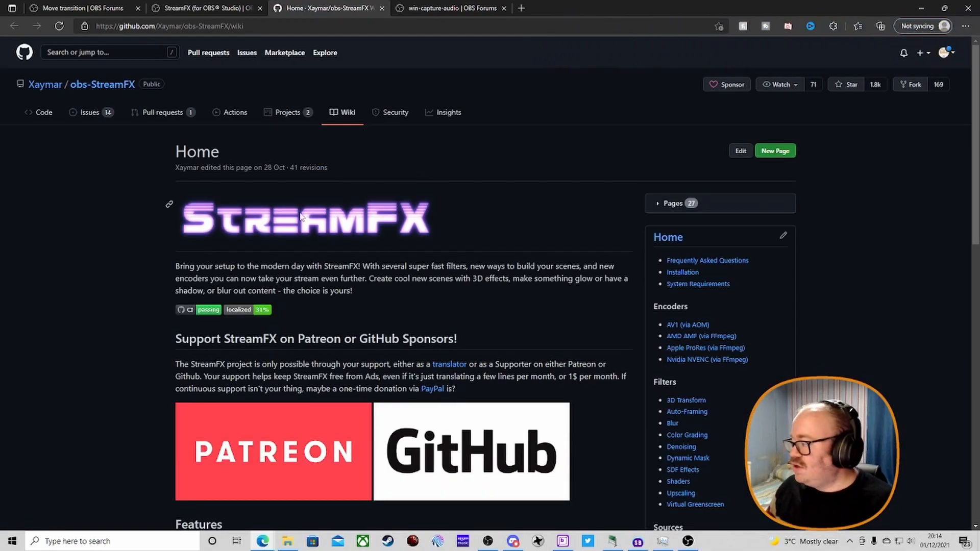
pyautogui.scroll(-7, 306, 223)
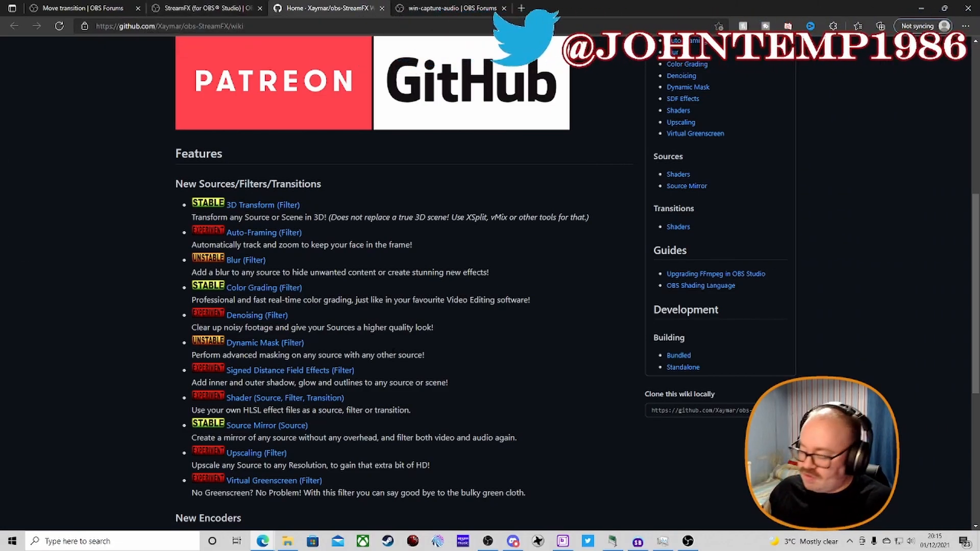
pyautogui.scroll(-3, 312, 373)
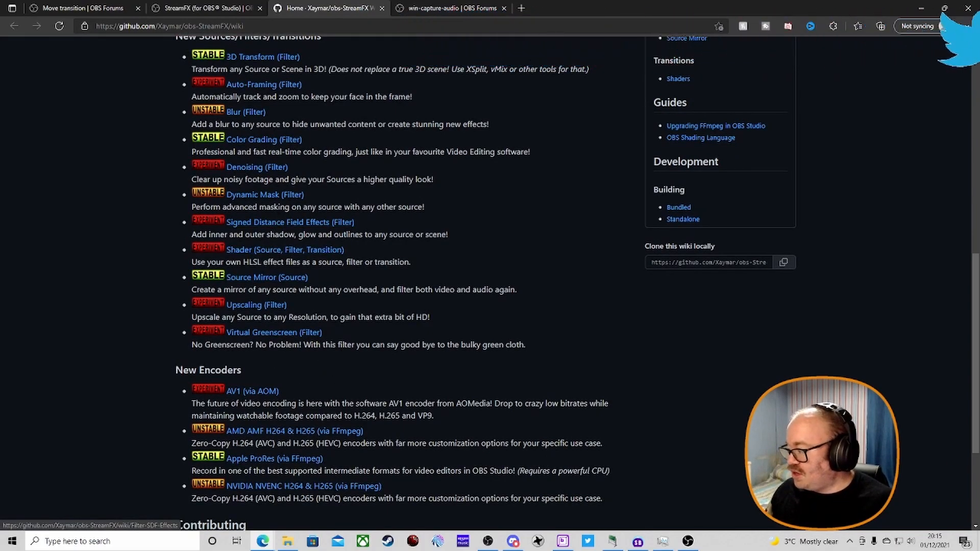
pyautogui.scroll(4, 280, 220)
pyautogui.scroll(5, 284, 214)
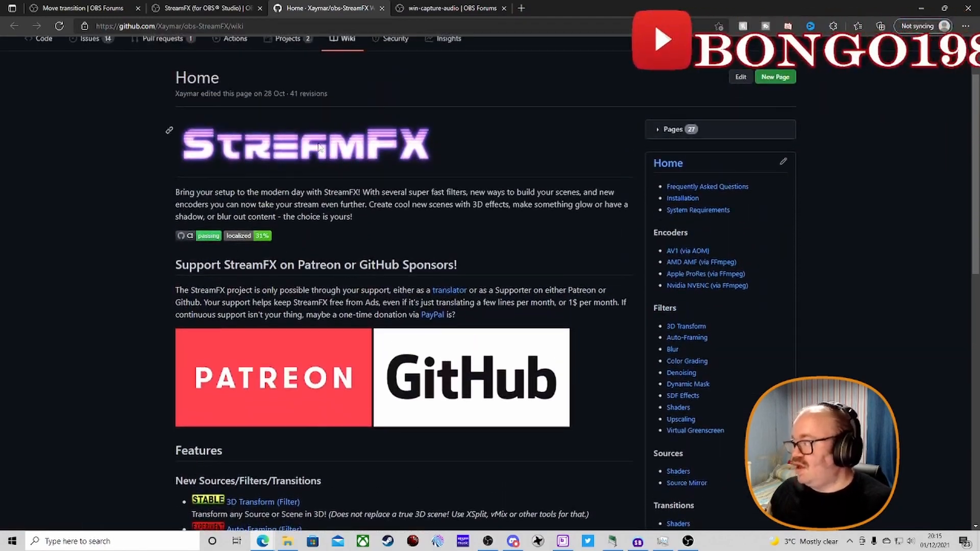
# - Switch to OBS and view the StreamFX plugin's support and update options
pyautogui.click(689, 542)
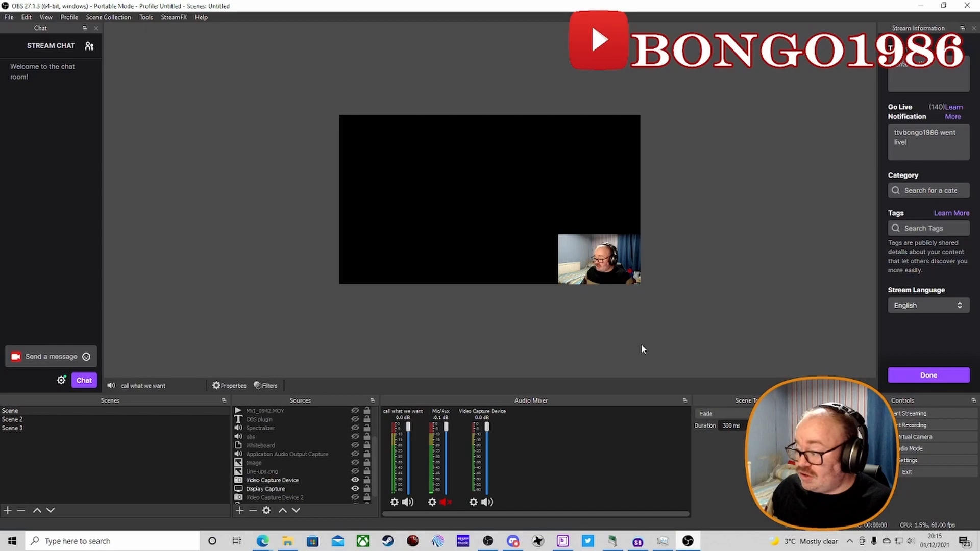
pyautogui.click(572, 248)
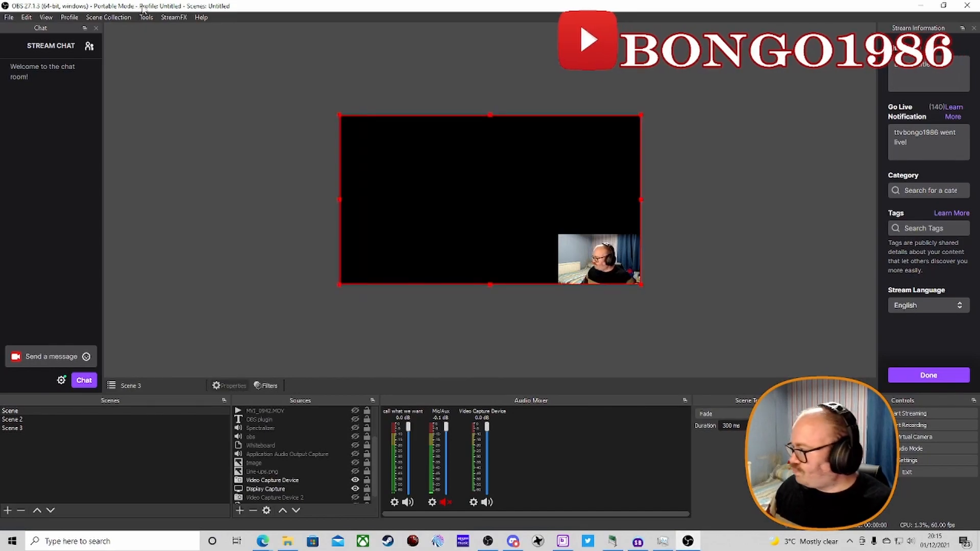
pyautogui.click(164, 17)
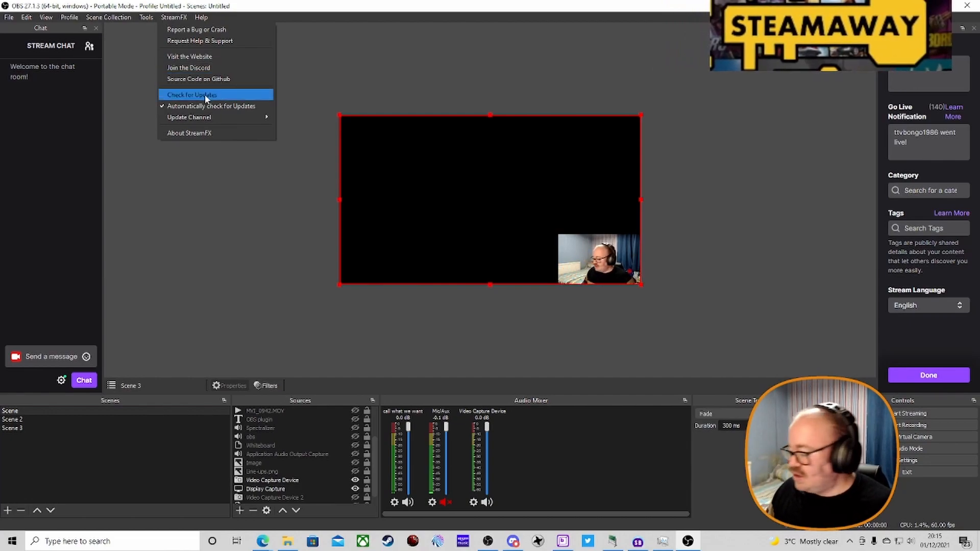
pyautogui.click(271, 278)
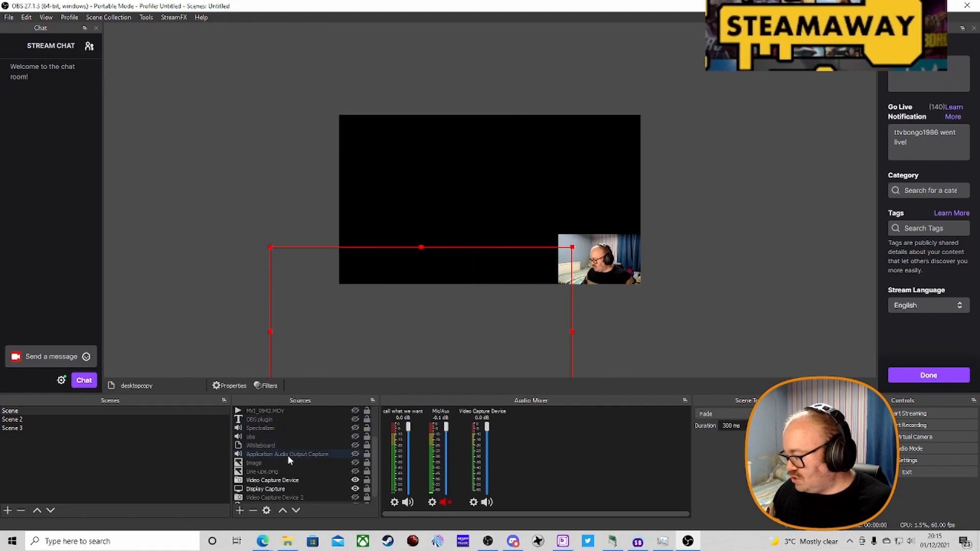
# - Add a new Source Mirror named "i call this what" to the scene
pyautogui.scroll(2, 288, 456)
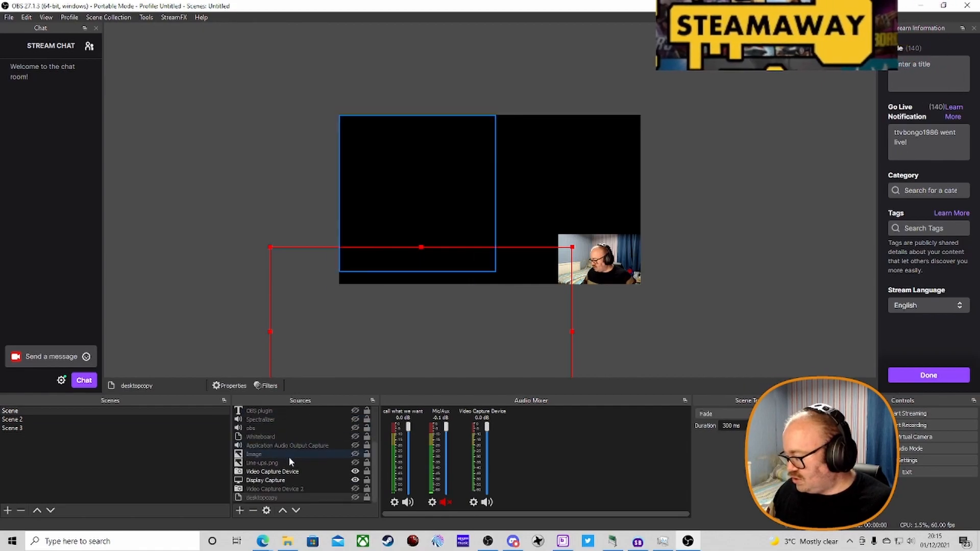
pyautogui.click(239, 510)
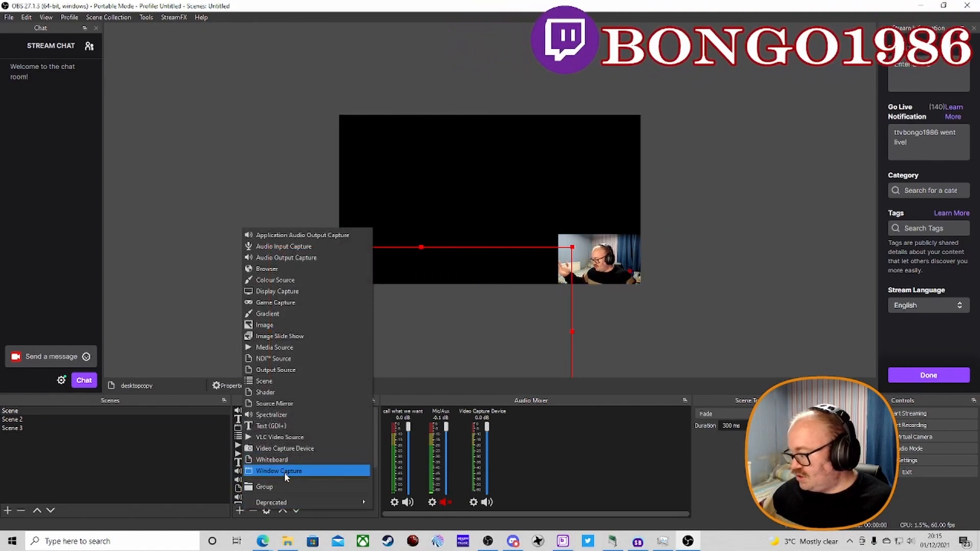
pyautogui.click(287, 402)
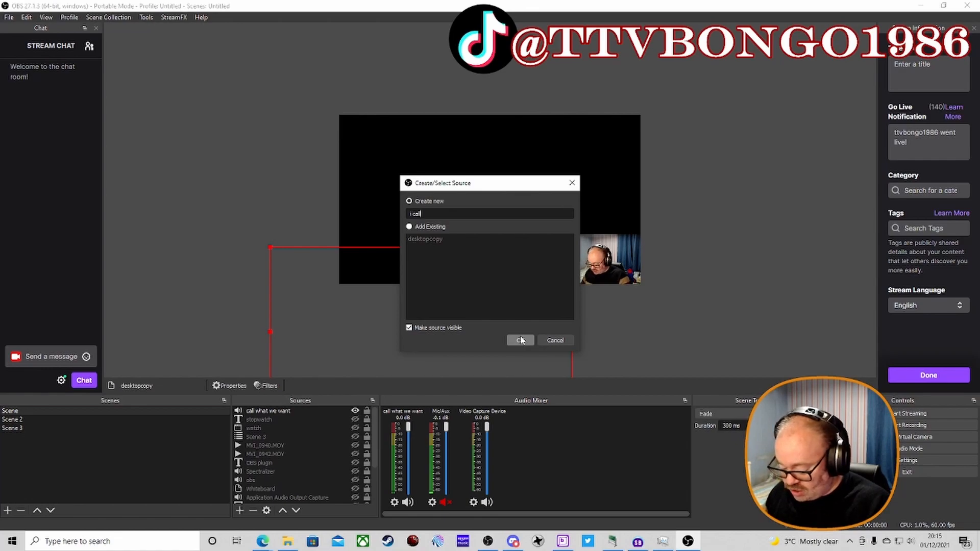
pyautogui.write('i call this what')
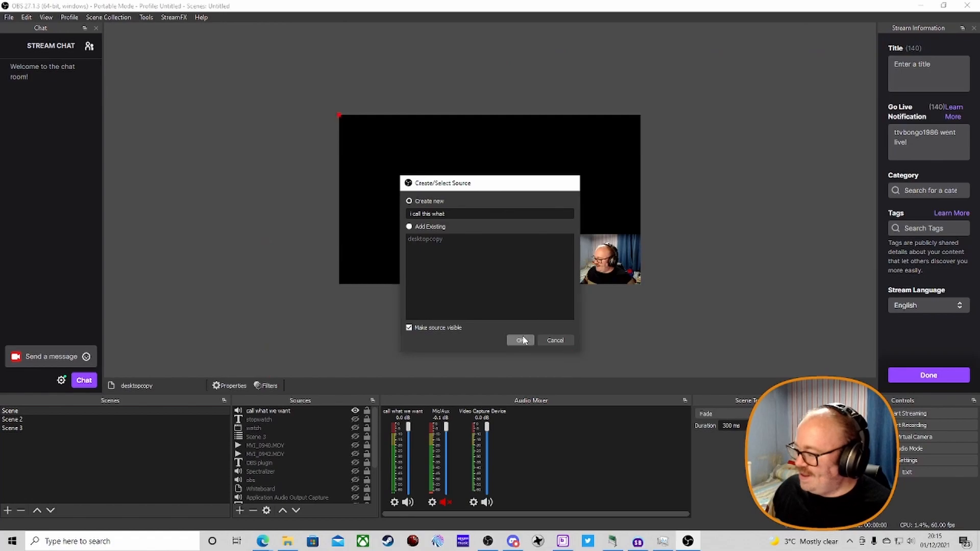
pyautogui.click(523, 340)
# - Set the new mirror's source to Video Capture Device and accept its properties
pyautogui.click(386, 346)
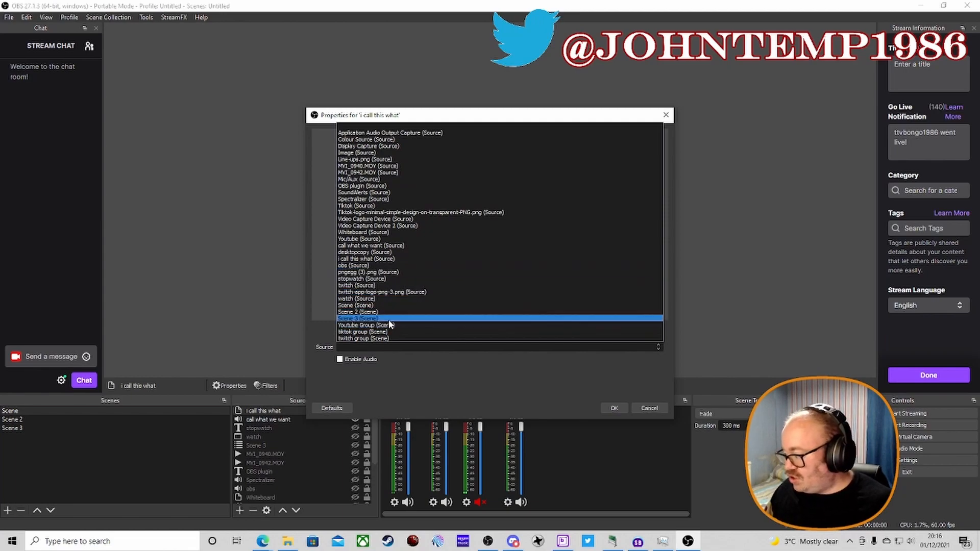
pyautogui.click(383, 219)
pyautogui.click(613, 409)
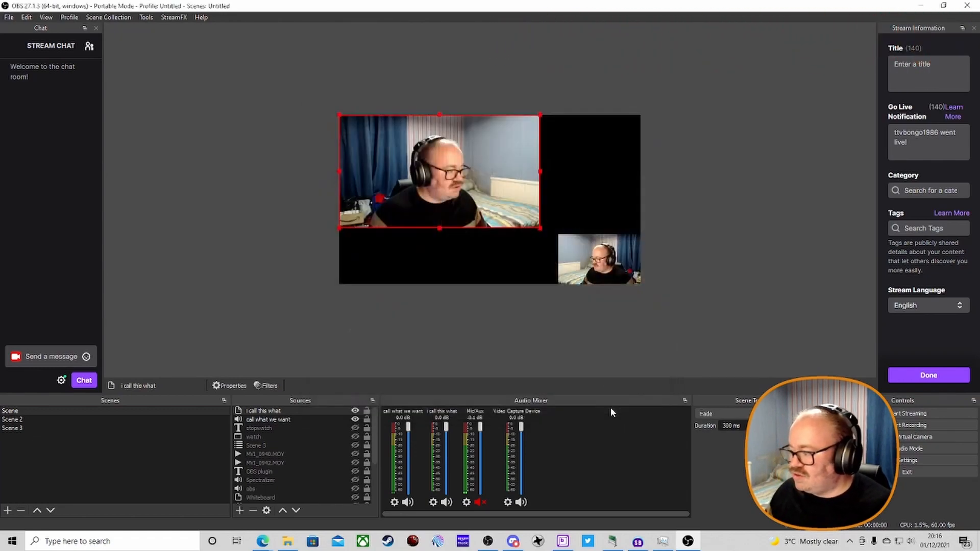
# - Shrink the mirrored webcam in the preview and place it at the centre of the canvas
pyautogui.click(537, 227)
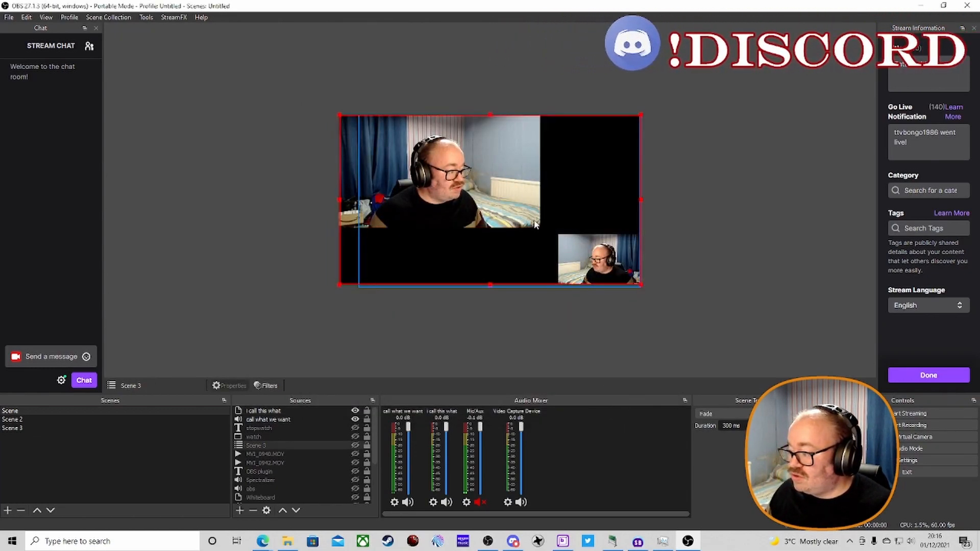
pyautogui.click(333, 409)
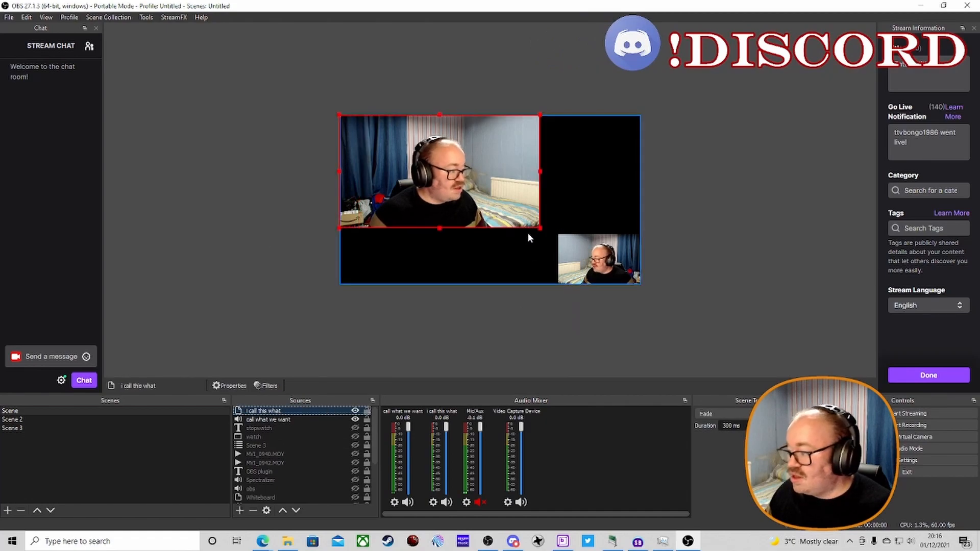
pyautogui.moveTo(539, 227); pyautogui.dragTo(518, 244)
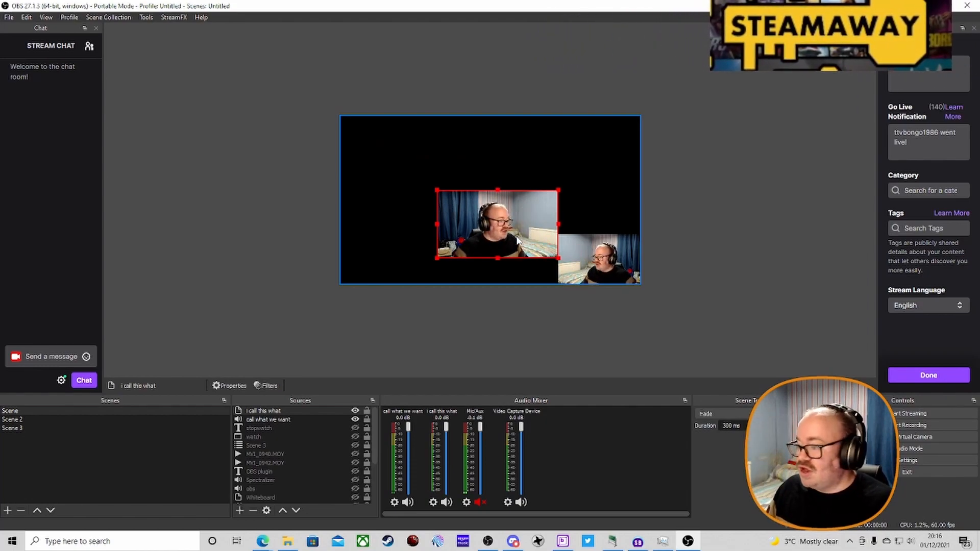
pyautogui.moveTo(512, 230); pyautogui.dragTo(503, 213)
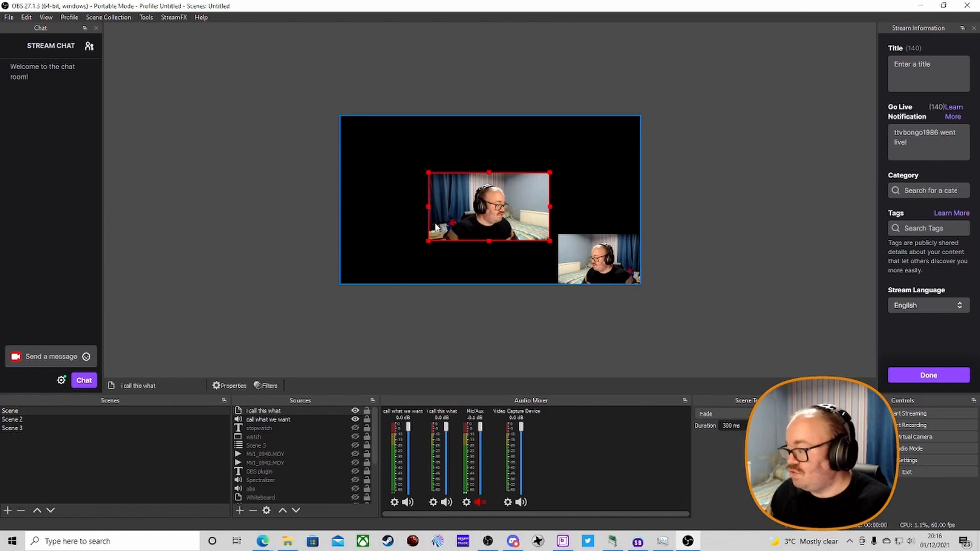
# - Add an SDF Effects filter to the "i call this what" source
pyautogui.rightClick(289, 411)
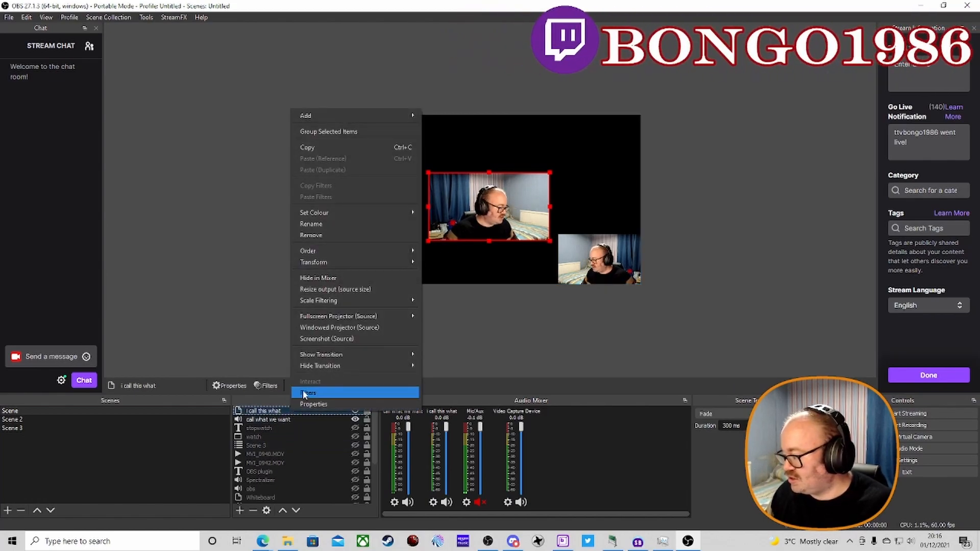
pyautogui.click(306, 393)
pyautogui.click(280, 446)
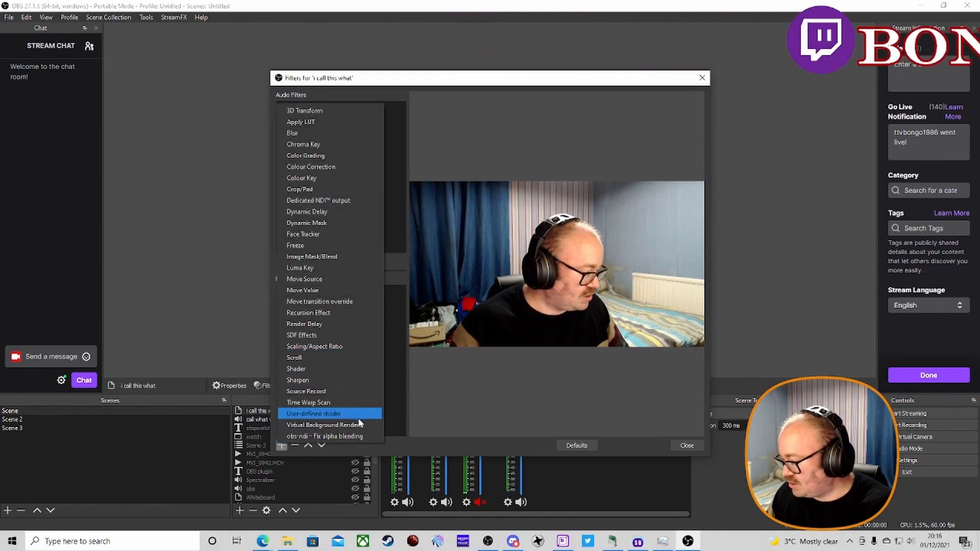
pyautogui.click(341, 334)
pyautogui.click(477, 287)
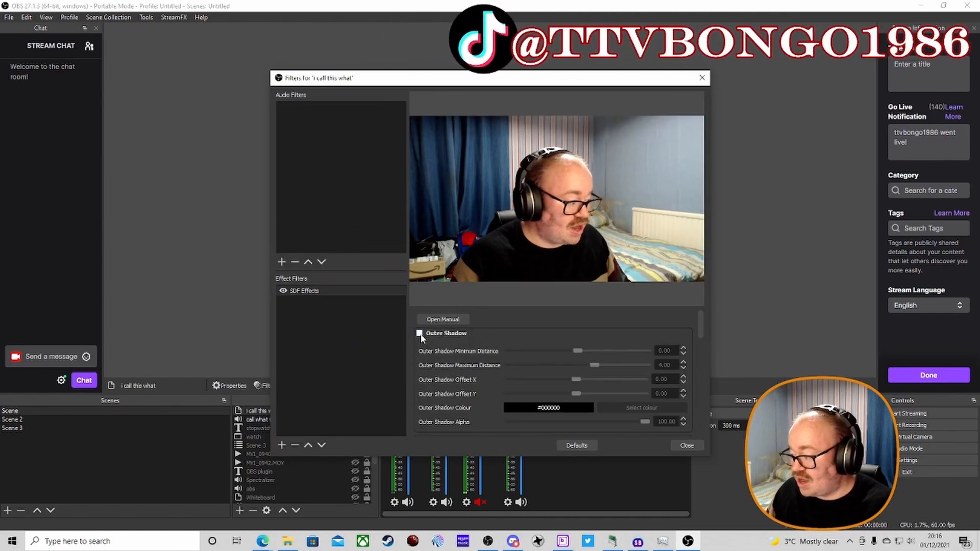
# - Enable Outer Shadow, Inner Shadow and Outer Glow in the SDF Effects filter and look through its remaining options
pyautogui.click(419, 333)
pyautogui.moveTo(478, 85); pyautogui.dragTo(217, 85)
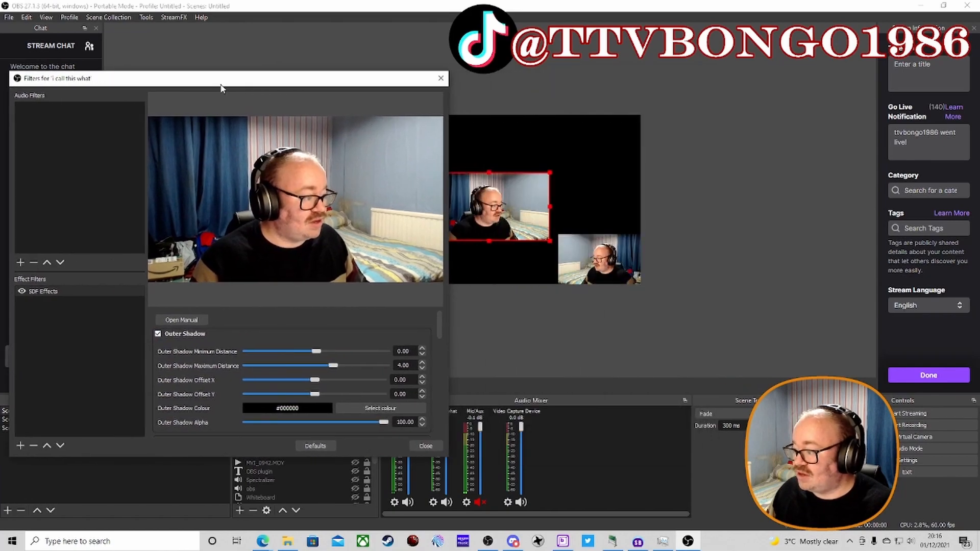
pyautogui.scroll(-3, 234, 350)
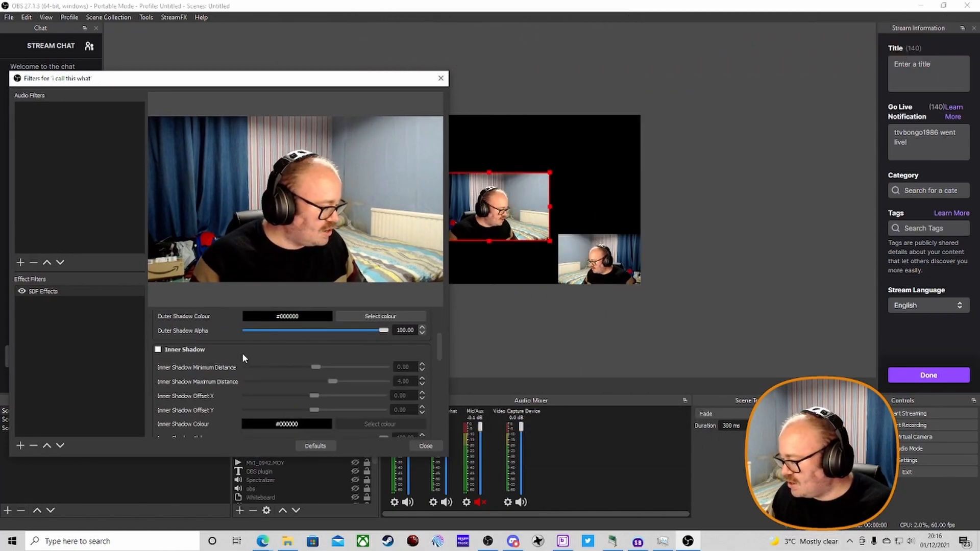
pyautogui.click(158, 350)
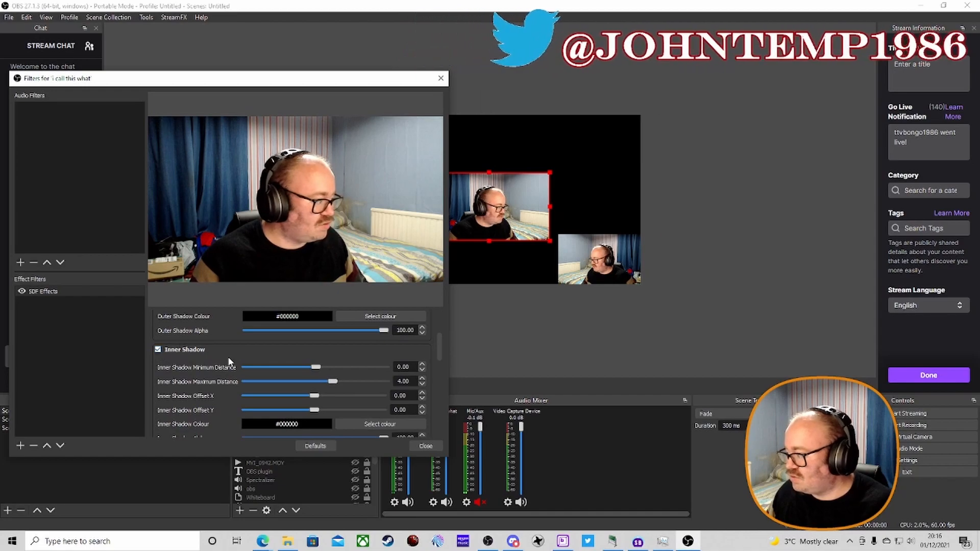
pyautogui.scroll(-4, 279, 372)
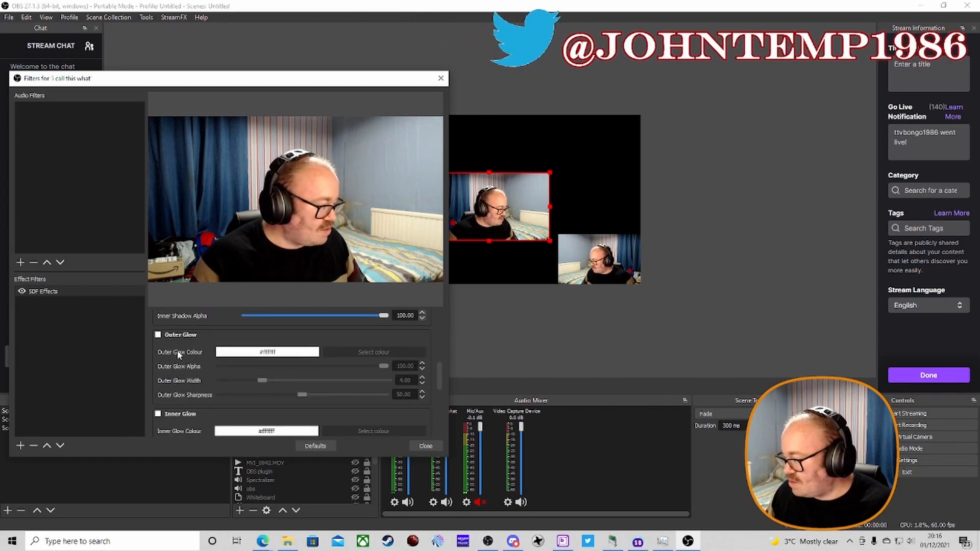
pyautogui.click(158, 335)
pyautogui.scroll(-4, 260, 347)
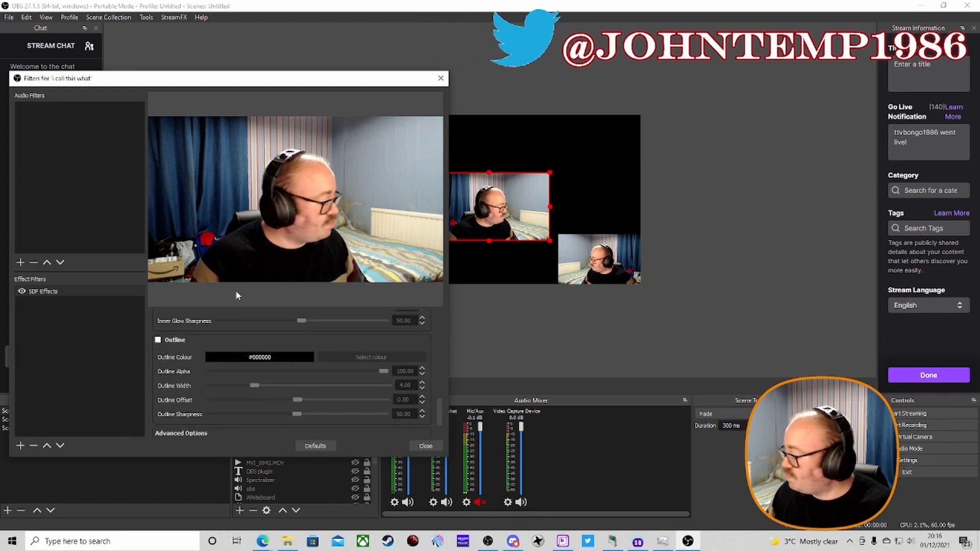
# - Remove the SDF Effects filter from the "i call this what" source and close its filters window
pyautogui.rightClick(29, 290)
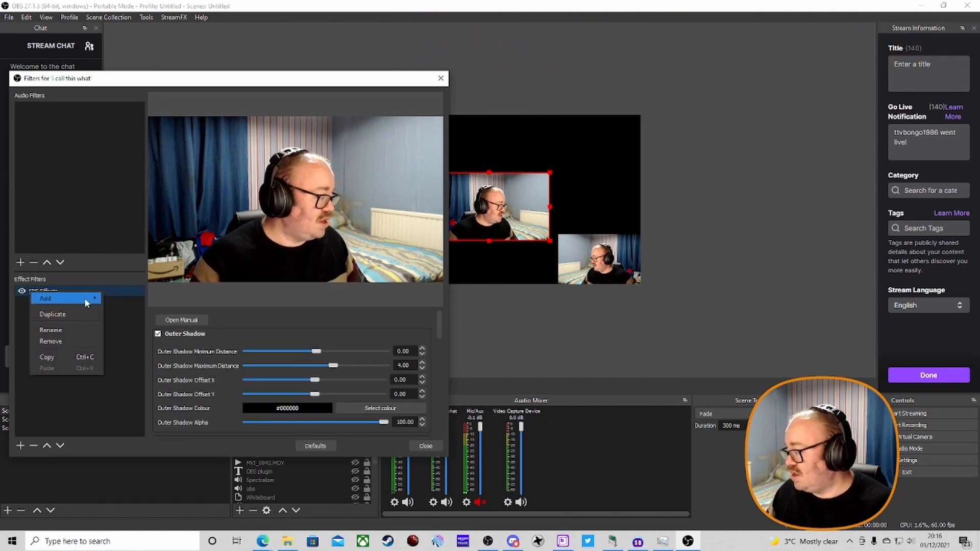
pyautogui.click(74, 341)
pyautogui.click(265, 286)
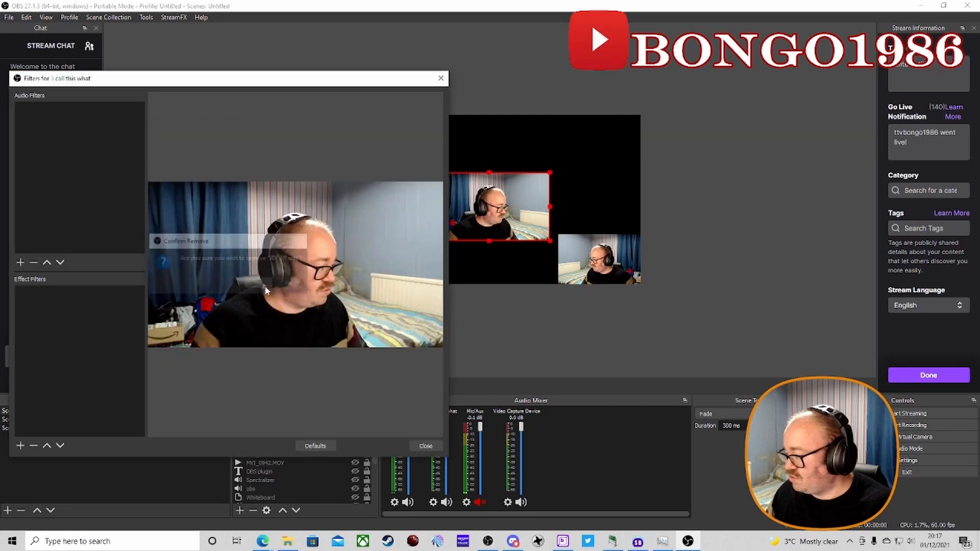
pyautogui.click(442, 77)
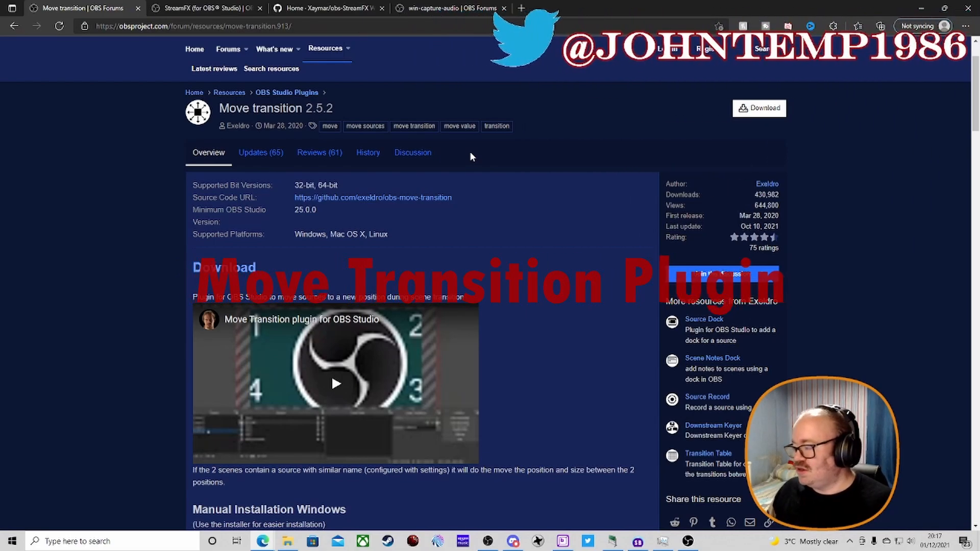
# - Review the Move transition plugin's overview and download files in the browser, and switch back to OBS
pyautogui.scroll(-5, 472, 153)
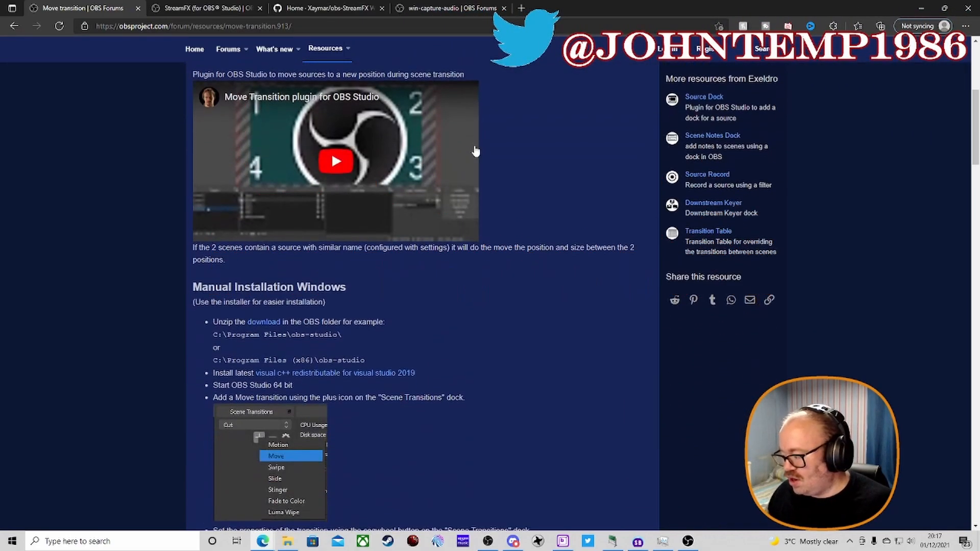
pyautogui.scroll(7, 477, 146)
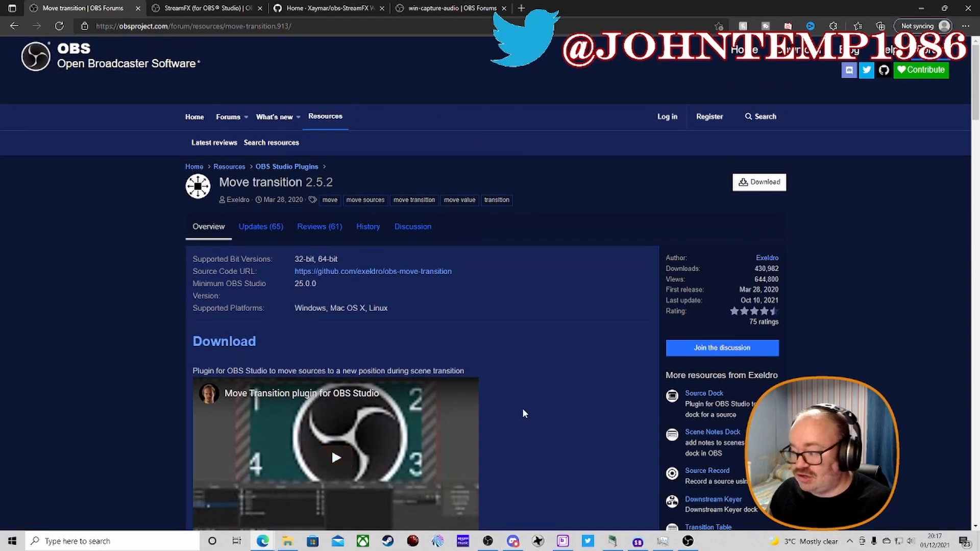
pyautogui.click(766, 185)
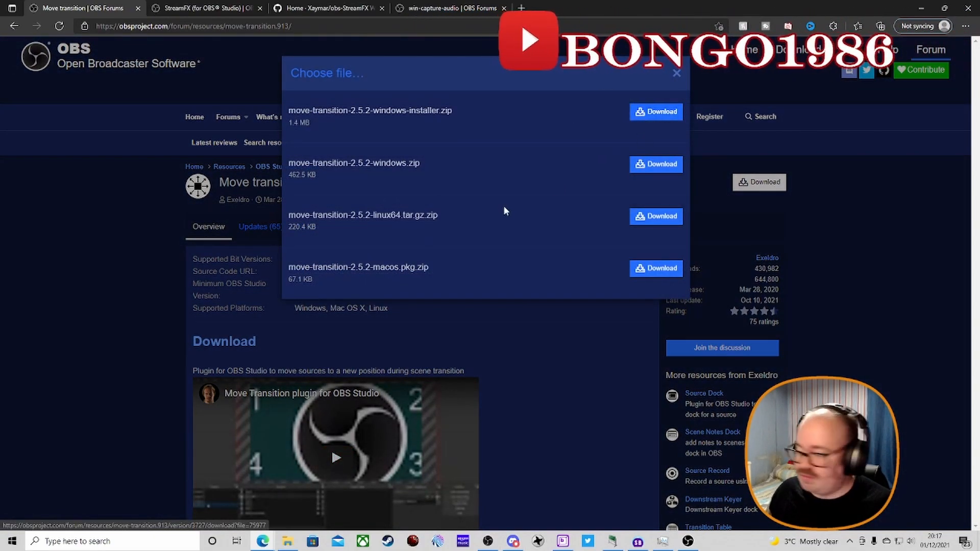
pyautogui.click(796, 198)
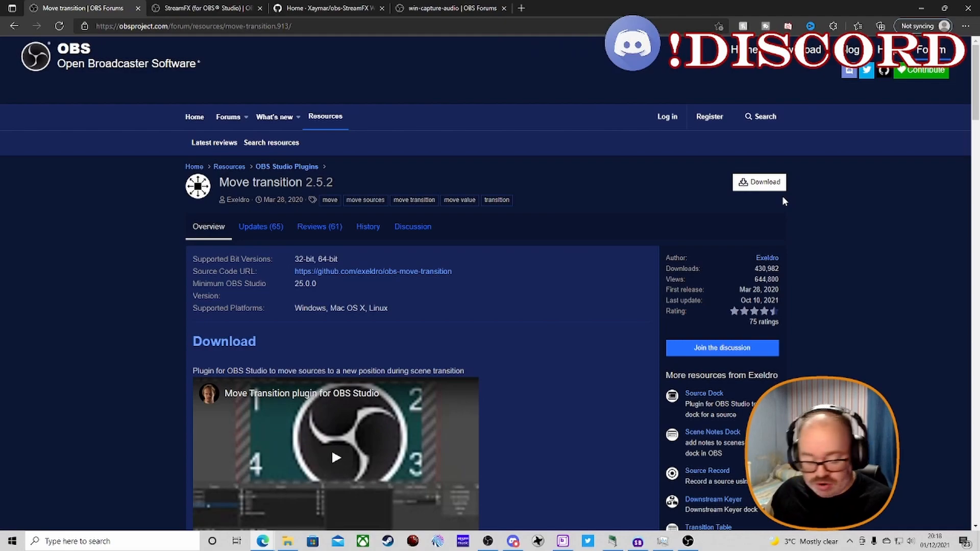
pyautogui.click(689, 542)
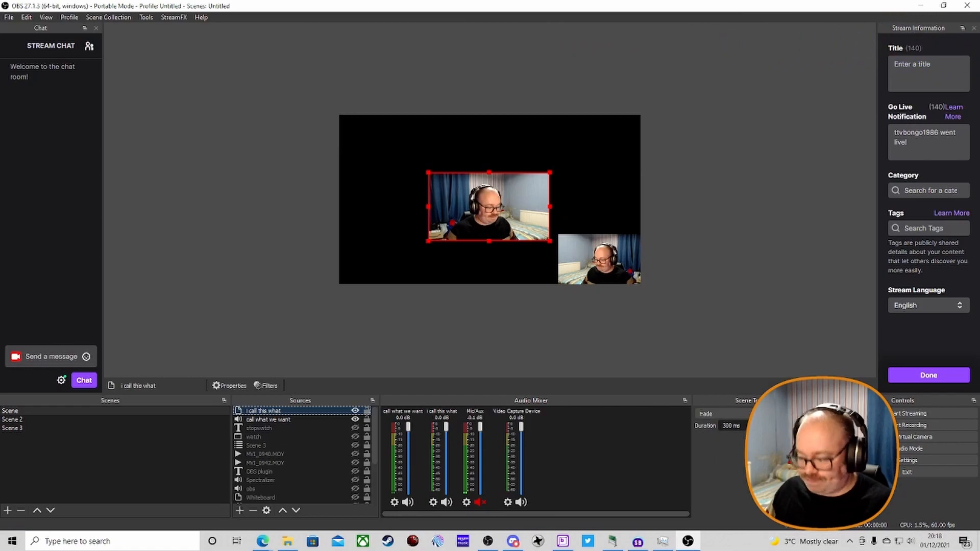